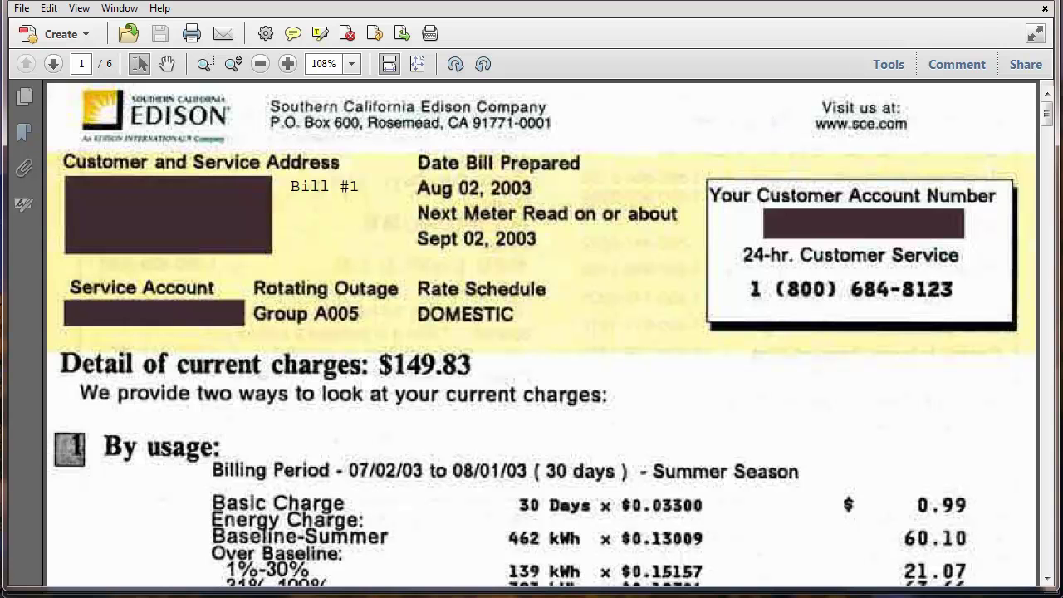
# Step: Check the Bills folder holding the single scanned bills PDF, then return to Acrobat
pyautogui.hotkey('alt', 'Tab')
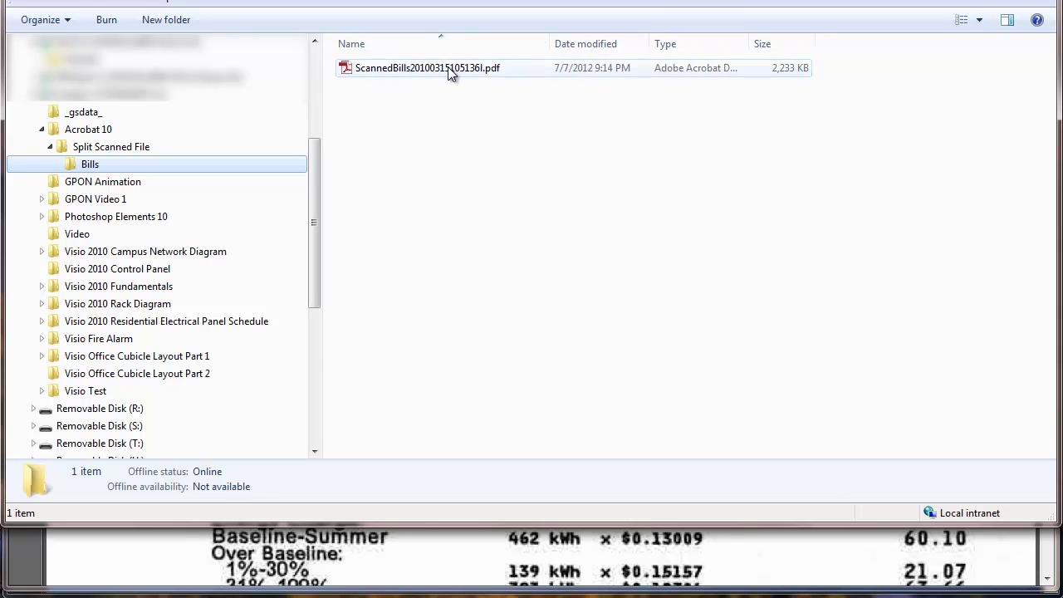
pyautogui.moveTo(51, 555)
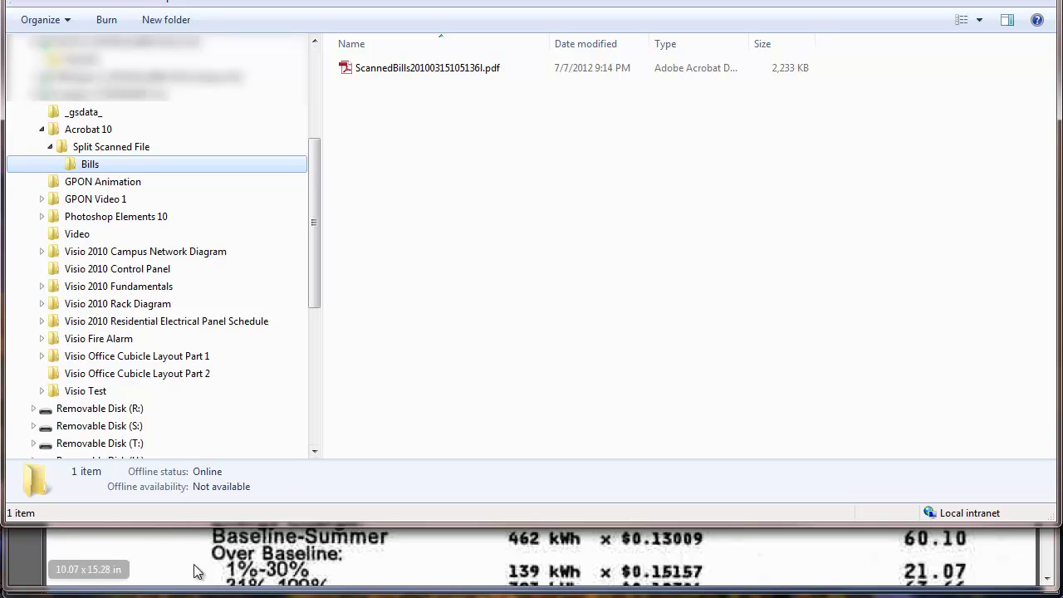
pyautogui.click(29, 554)
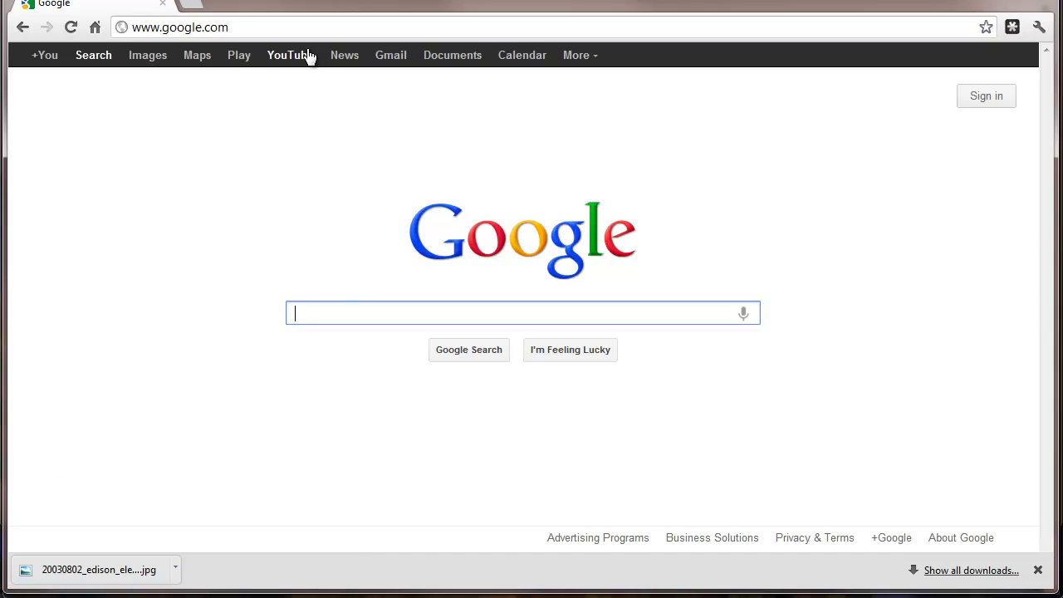
# Step: Go to the Dr. Infrastructor blog and open its Adobe Acrobat X Split File Script downloads
pyautogui.click(248, 28)
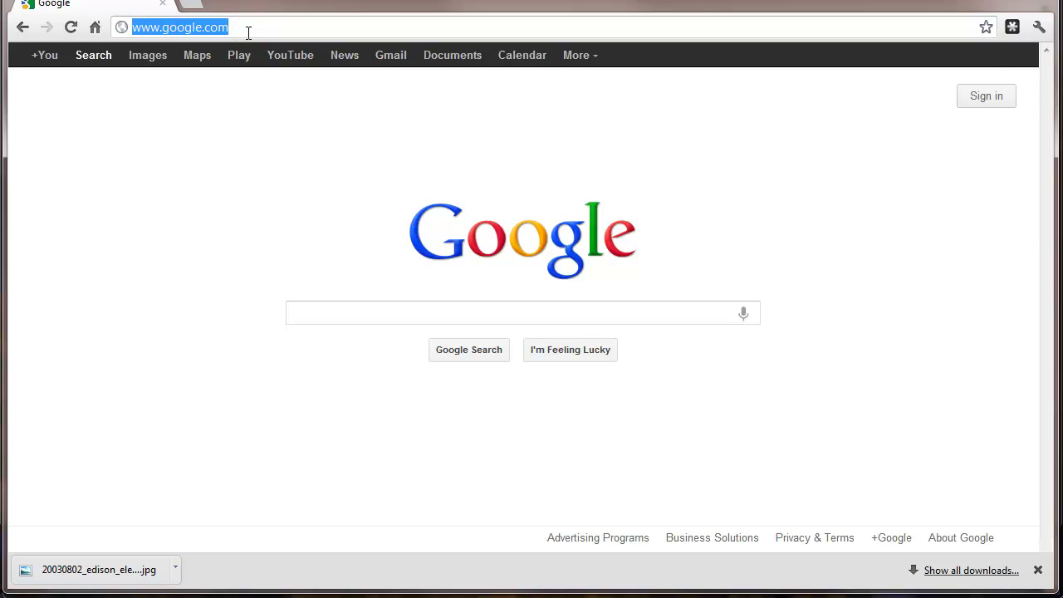
pyautogui.write('www.drinfrastructor')
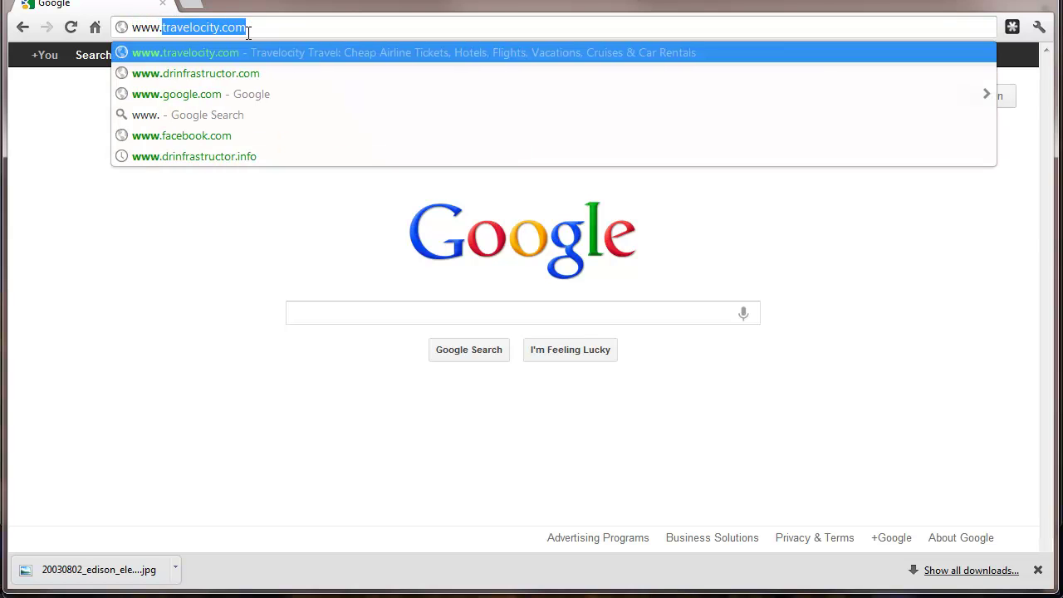
pyautogui.click(216, 52)
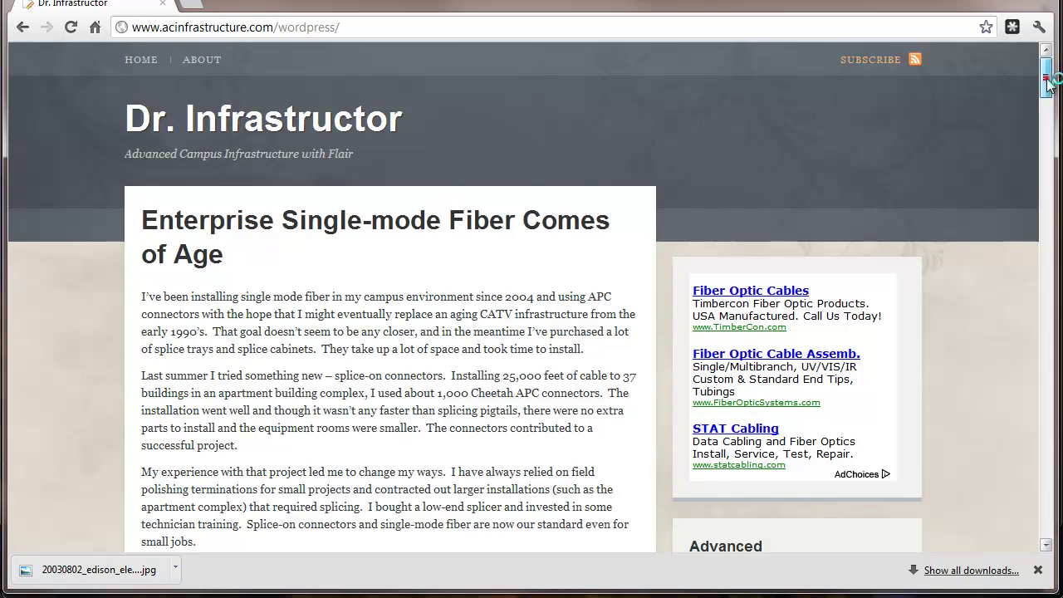
pyautogui.moveTo(1048, 83); pyautogui.dragTo(1049, 98)
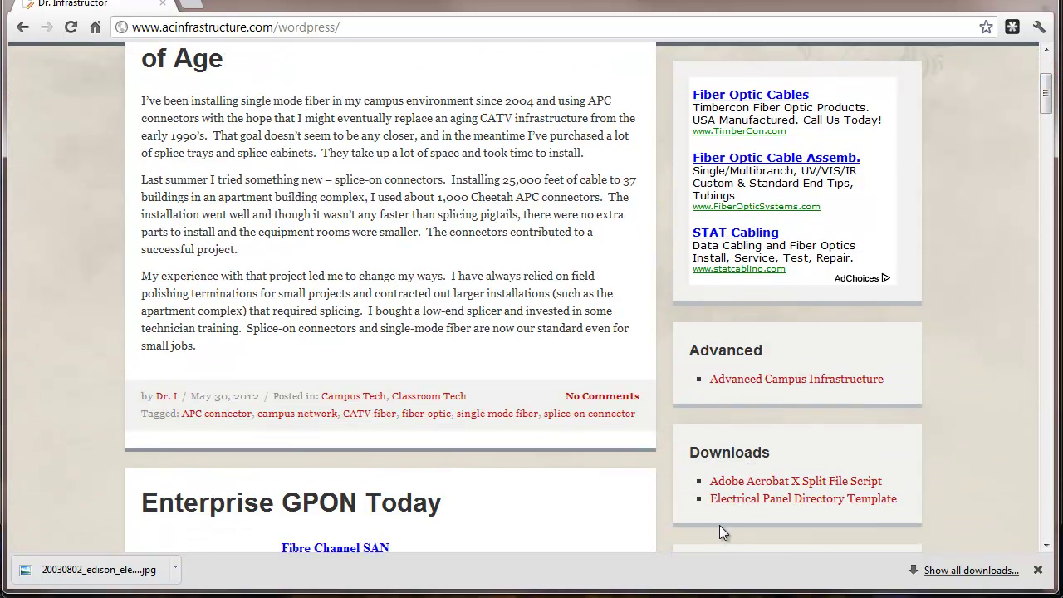
pyautogui.click(763, 488)
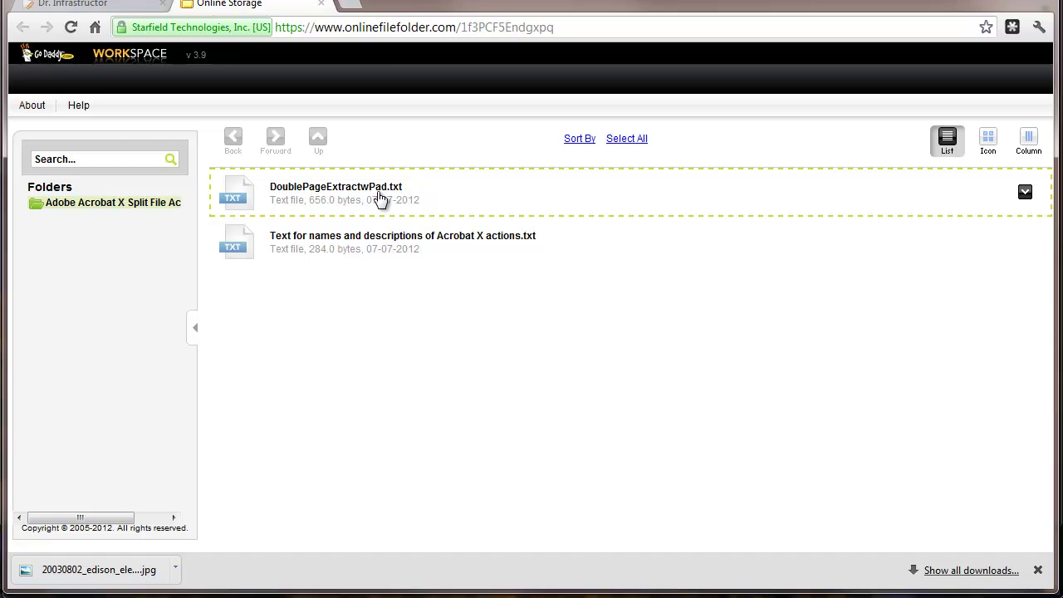
# Step: Download DoublePageExtractwPad.txt from the online storage folder, then show the second file's actions
pyautogui.click(1026, 193)
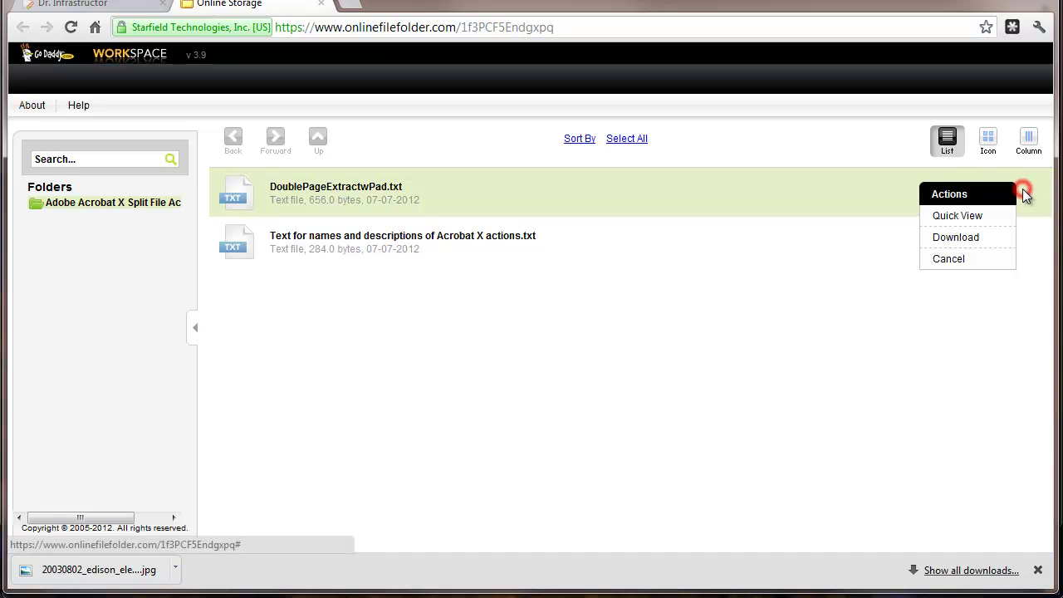
pyautogui.click(956, 238)
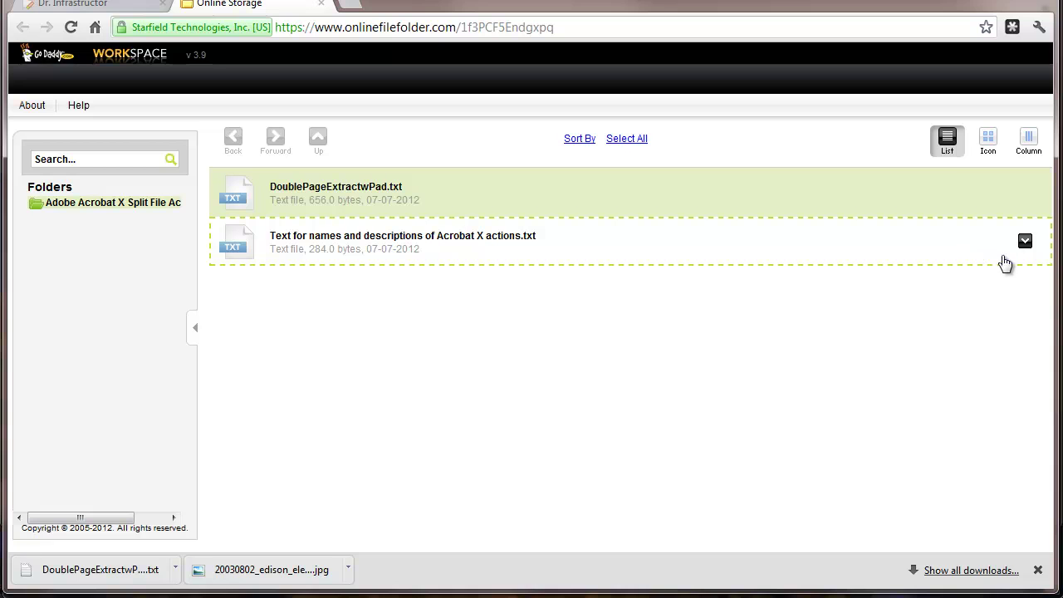
pyautogui.click(1025, 242)
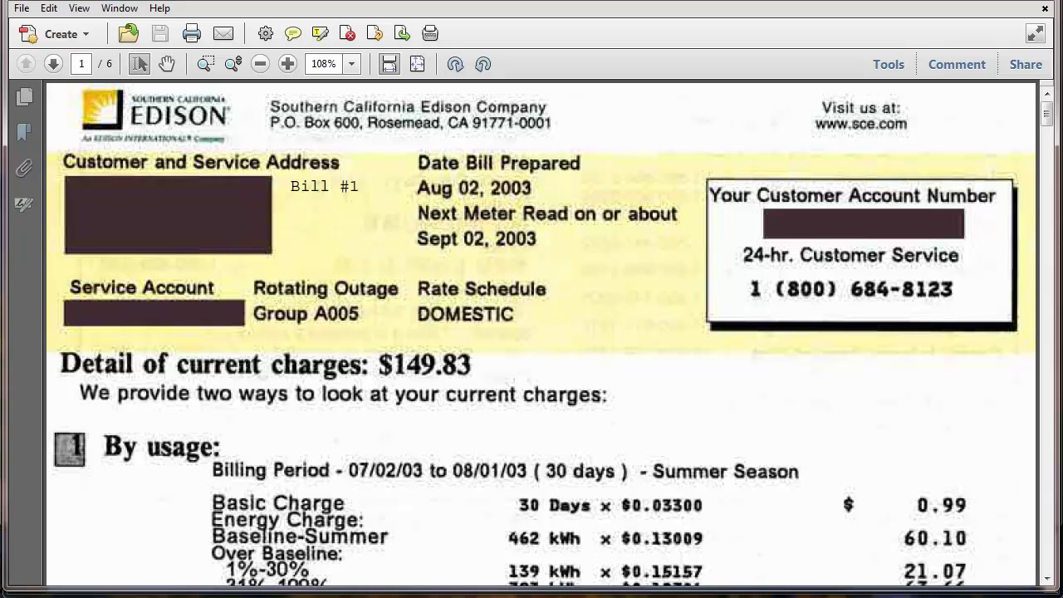
# Step: In Notepad++, select the 'Extract double pages' name, its line-9 description, and the DoublePageExtractwPad script code
pyautogui.hotkey('alt', 'Tab')
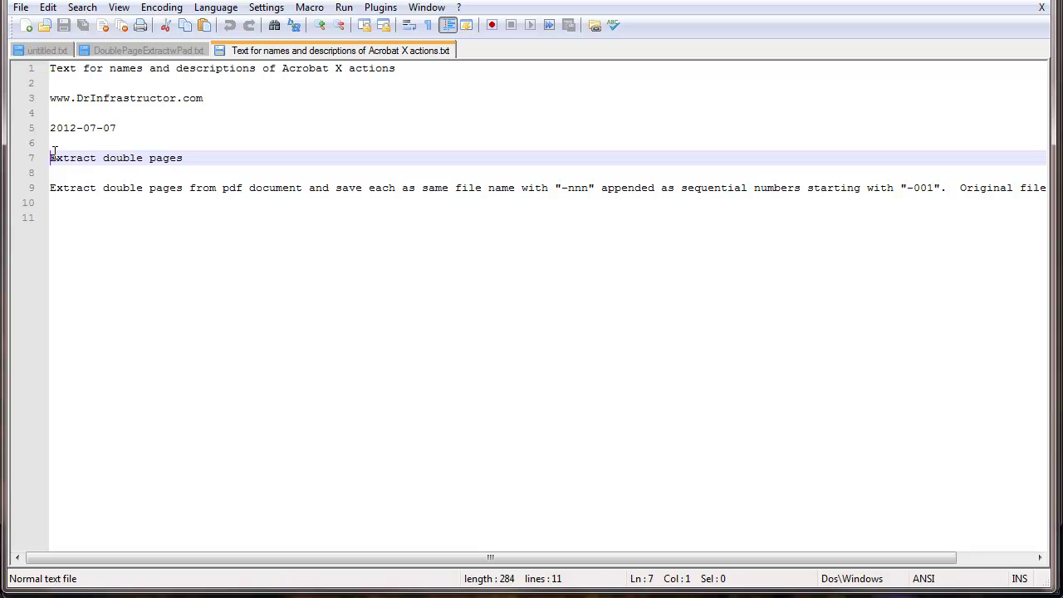
pyautogui.moveTo(185, 158); pyautogui.dragTo(45, 158)
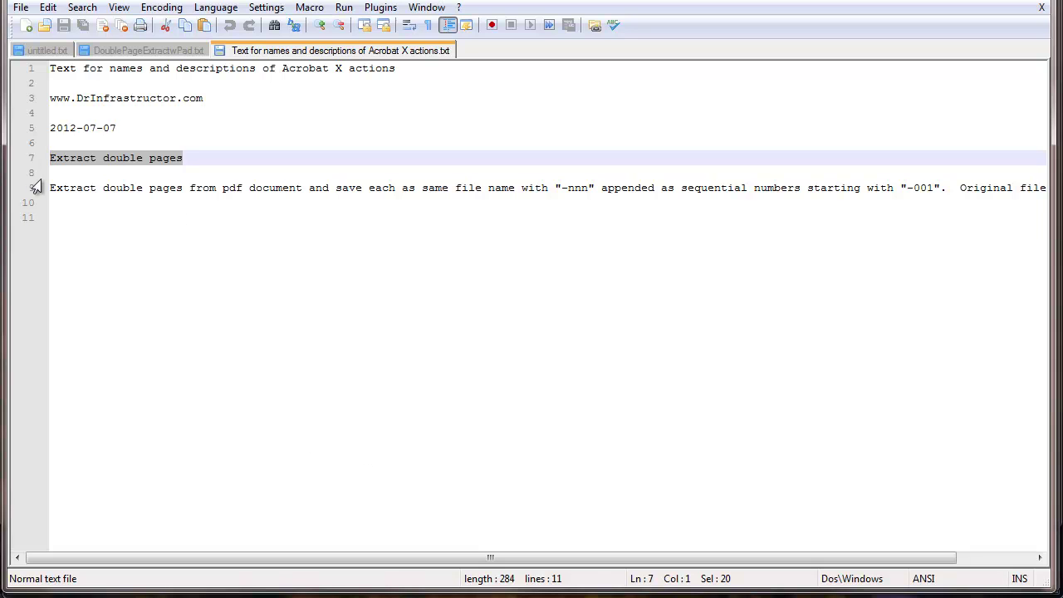
pyautogui.moveTo(52, 190); pyautogui.dragTo(1051, 190)
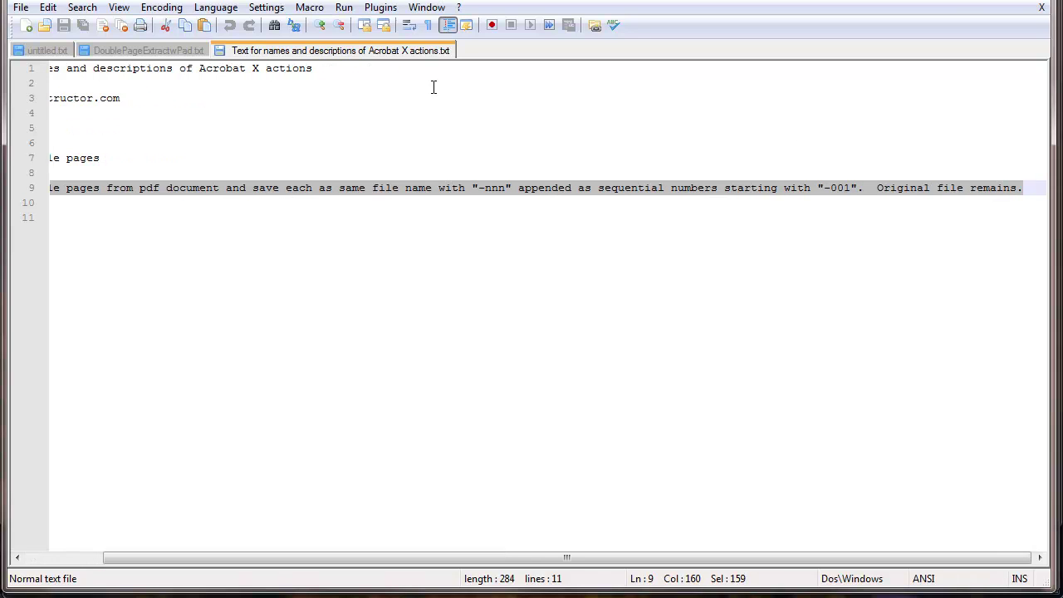
pyautogui.click(126, 51)
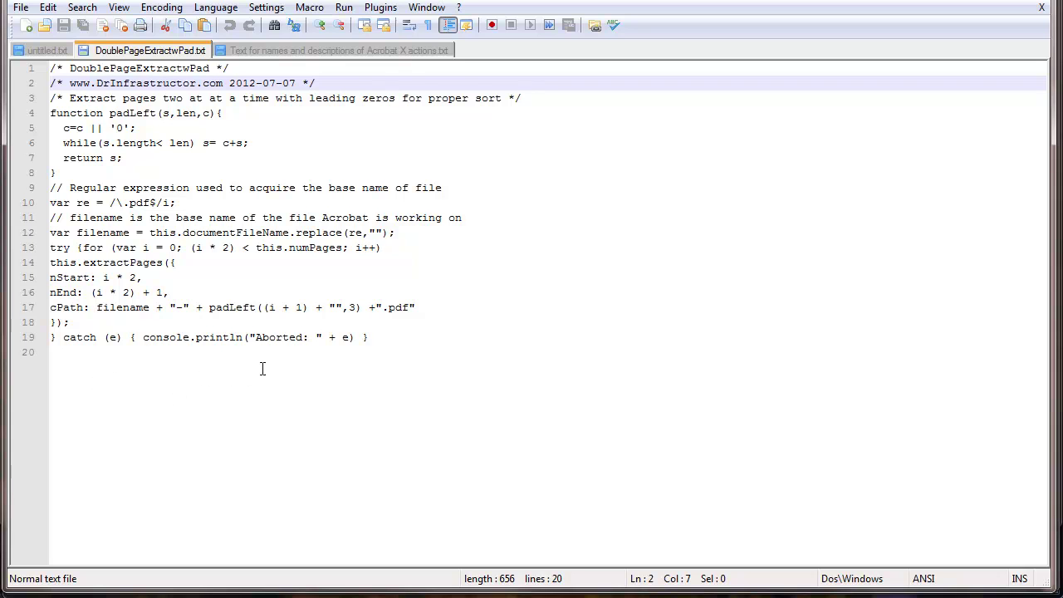
pyautogui.moveTo(385, 349); pyautogui.dragTo(34, 66)
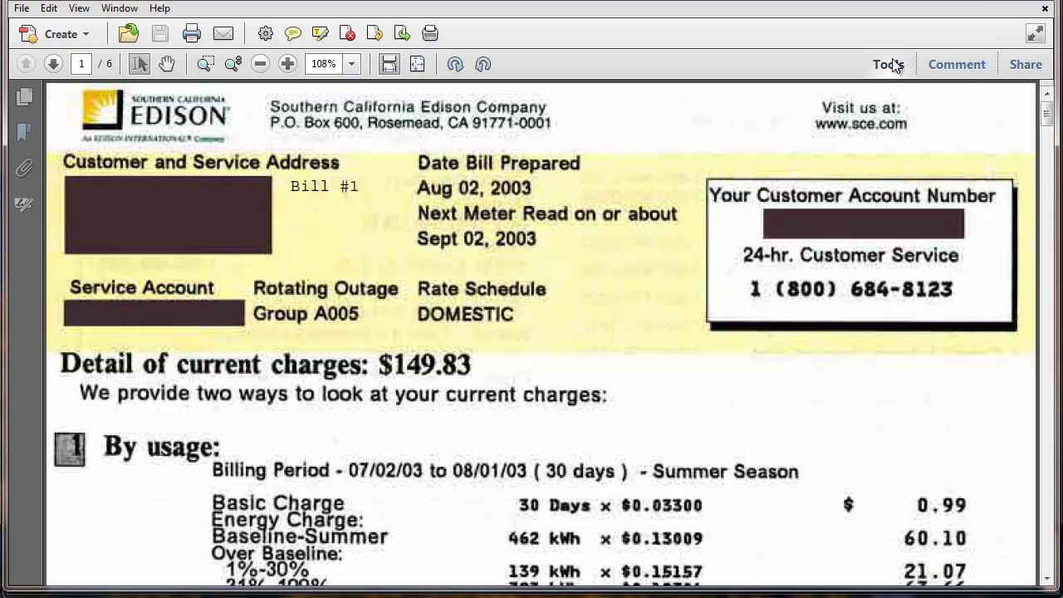
# Step: Show the Action Wizard tools and list the additional saved actions
pyautogui.click(890, 64)
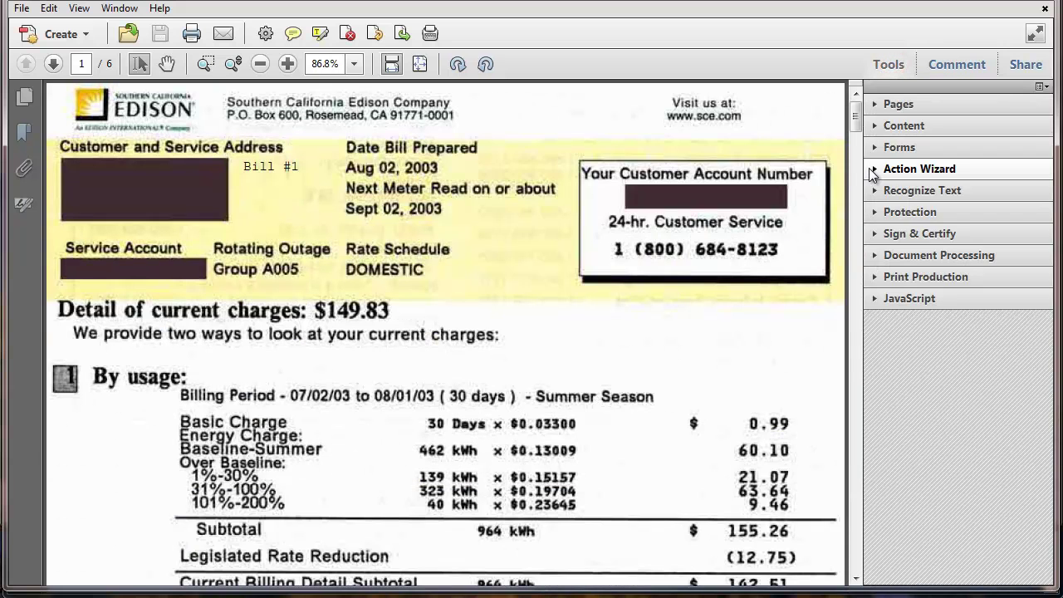
pyautogui.click(874, 169)
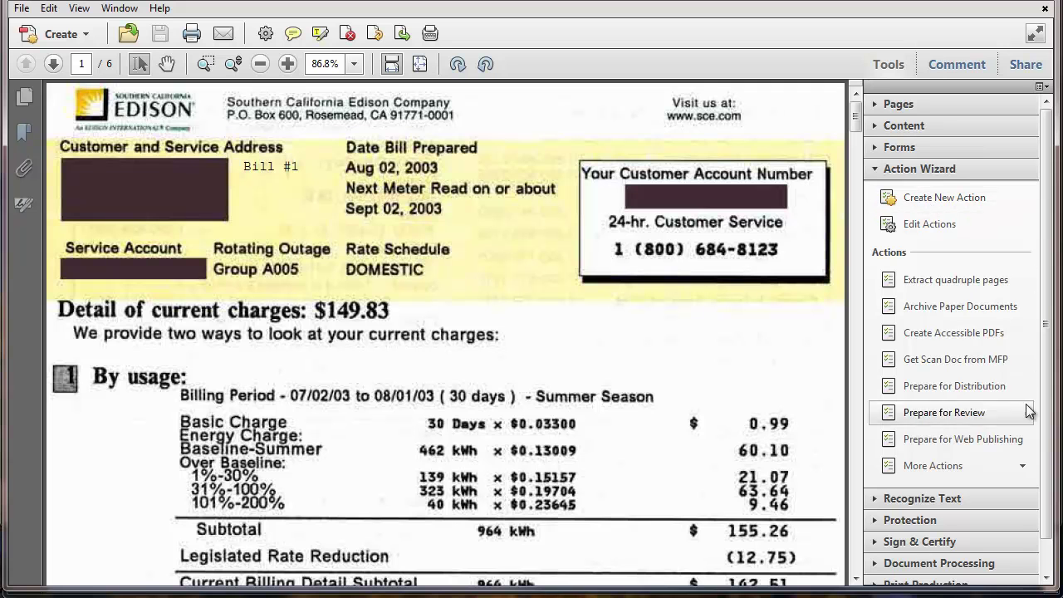
pyautogui.click(1046, 577)
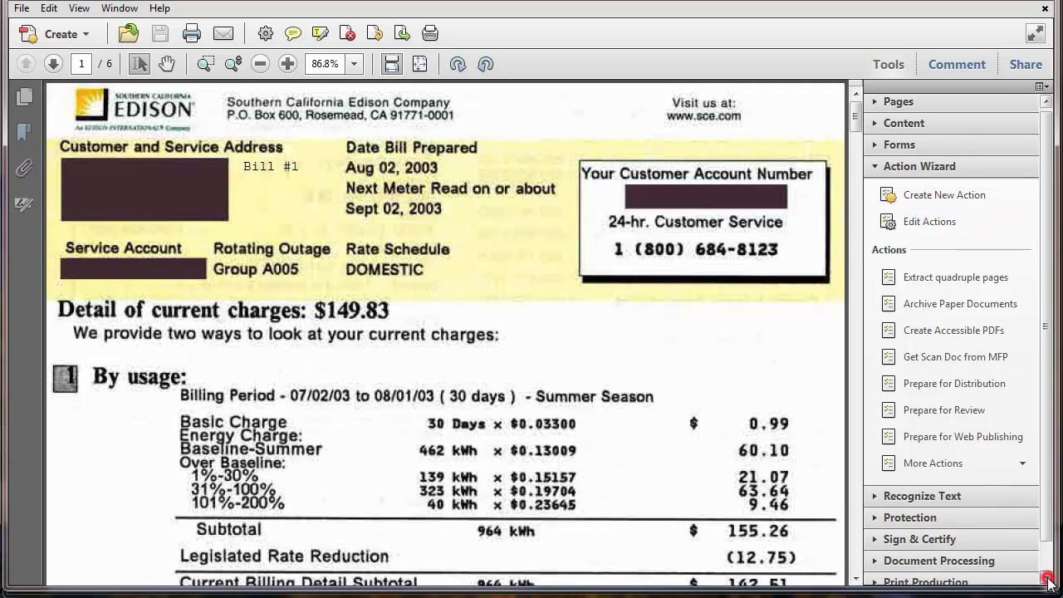
pyautogui.click(1022, 460)
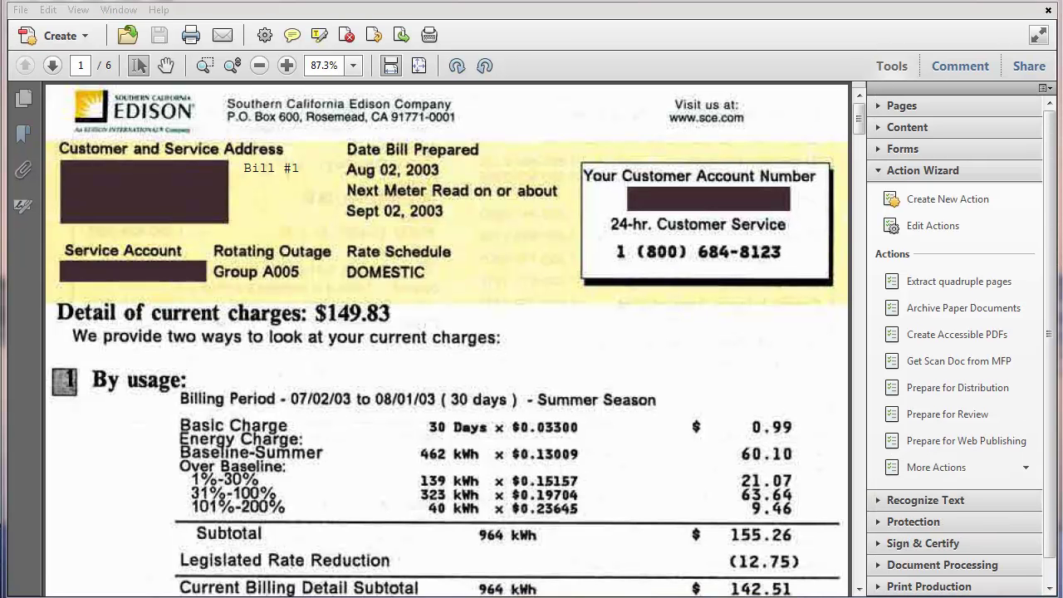
# Step: Create a new action with an Execute JavaScript step from More Tools, and open its script editor
pyautogui.click(922, 205)
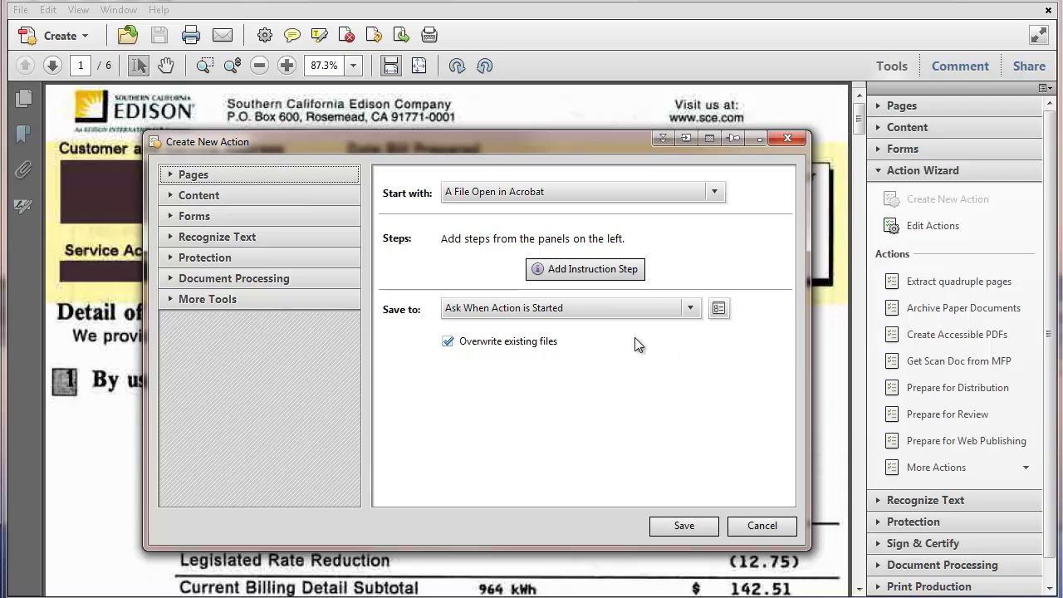
pyautogui.click(170, 301)
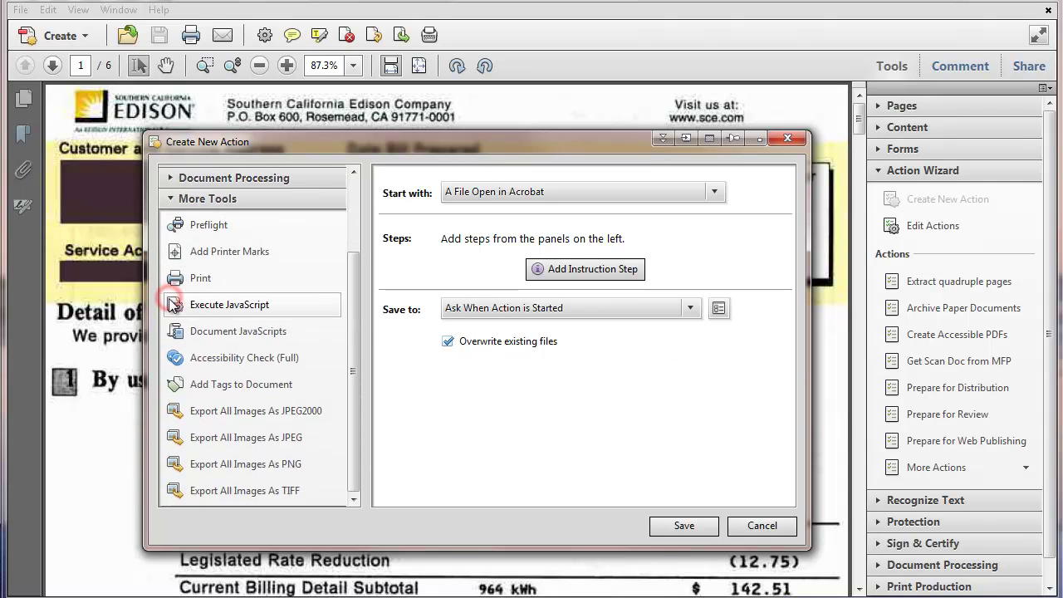
pyautogui.click(202, 305)
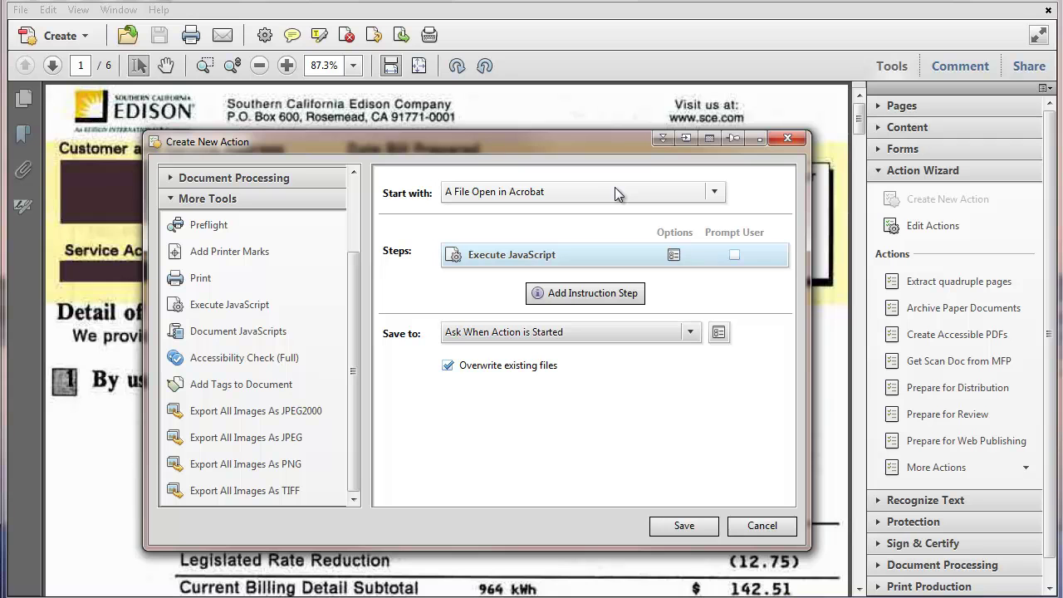
pyautogui.click(673, 255)
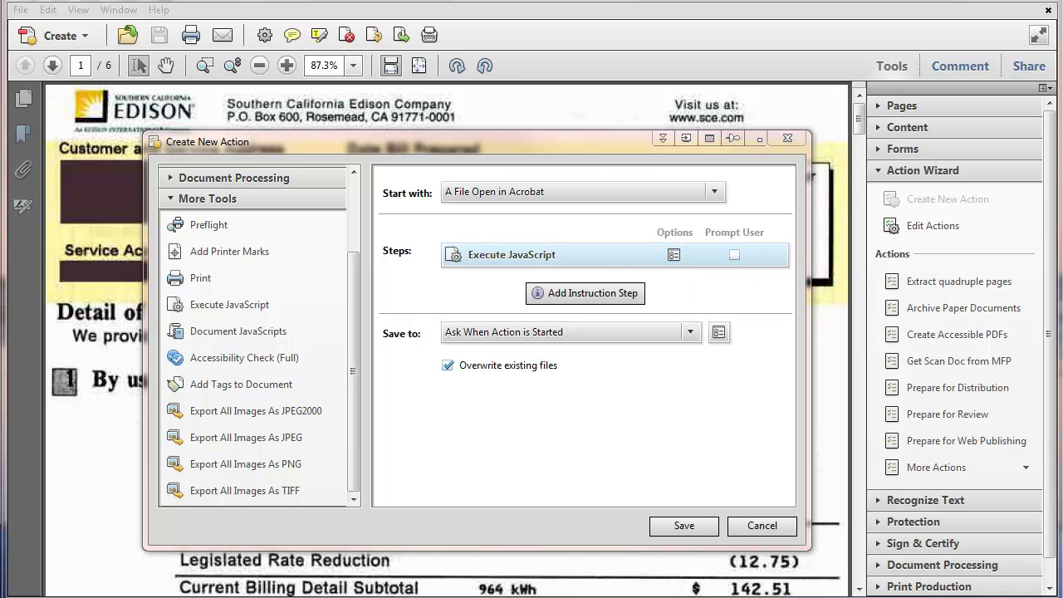
# Step: Replace the editor's placeholder comment with the pasted DoublePageExtractwPad script and accept it
pyautogui.moveTo(345, 127); pyautogui.dragTo(315, 184)
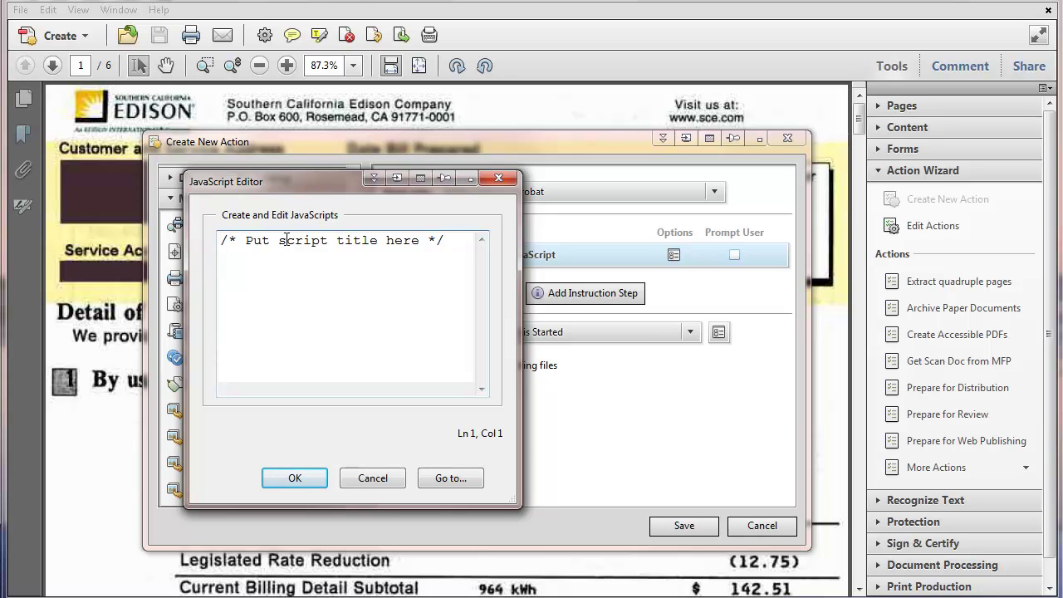
pyautogui.moveTo(224, 241); pyautogui.dragTo(448, 241)
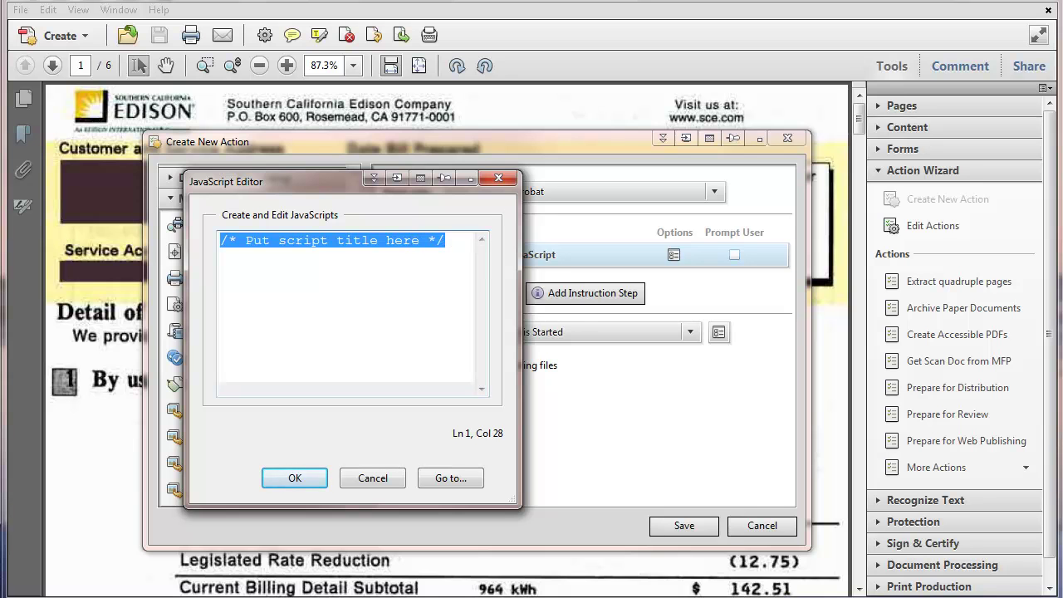
pyautogui.hotkey('ctrl', 'v')
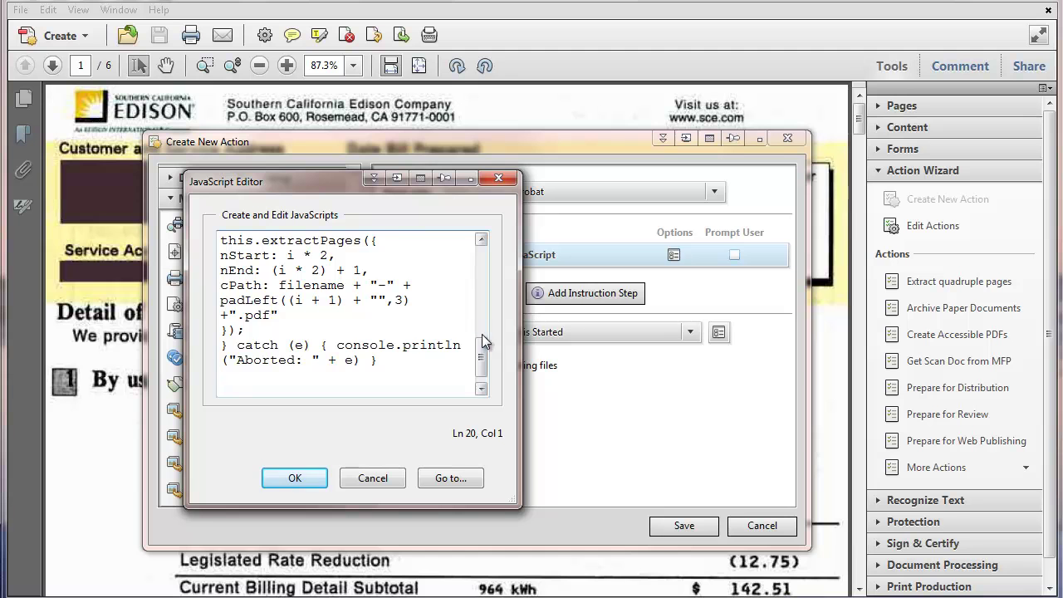
pyautogui.moveTo(483, 356); pyautogui.dragTo(481, 258)
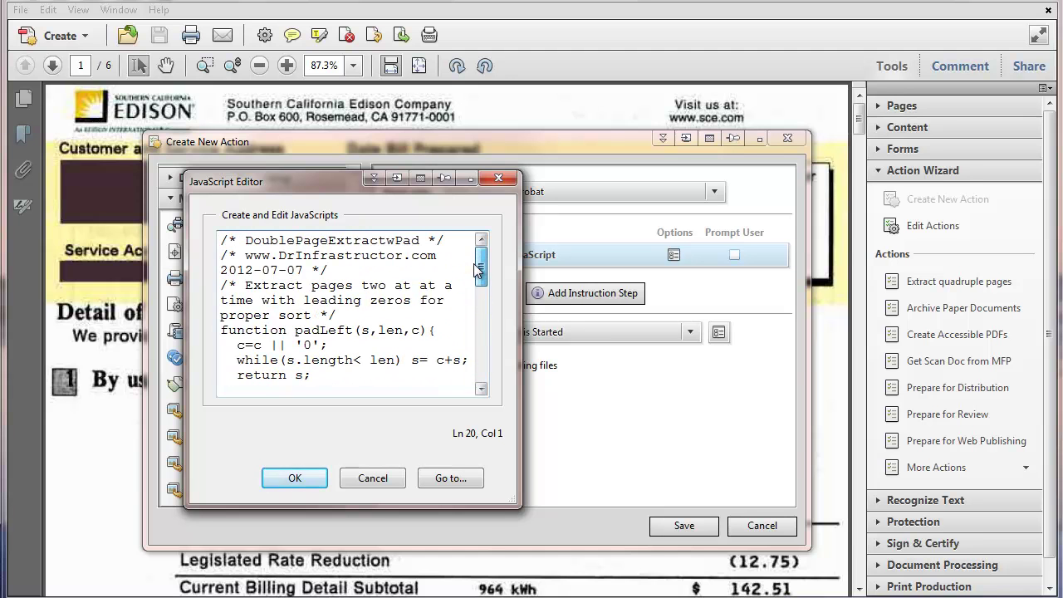
pyautogui.click(298, 476)
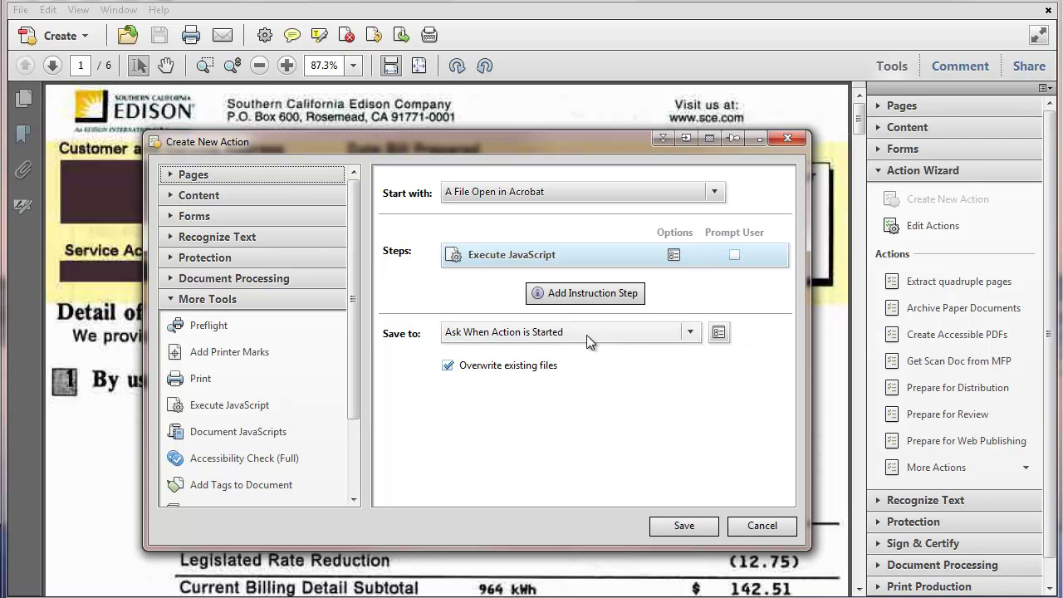
# Step: Set the action's output to 'The Same Folder Selected at Start' and save the action
pyautogui.click(689, 332)
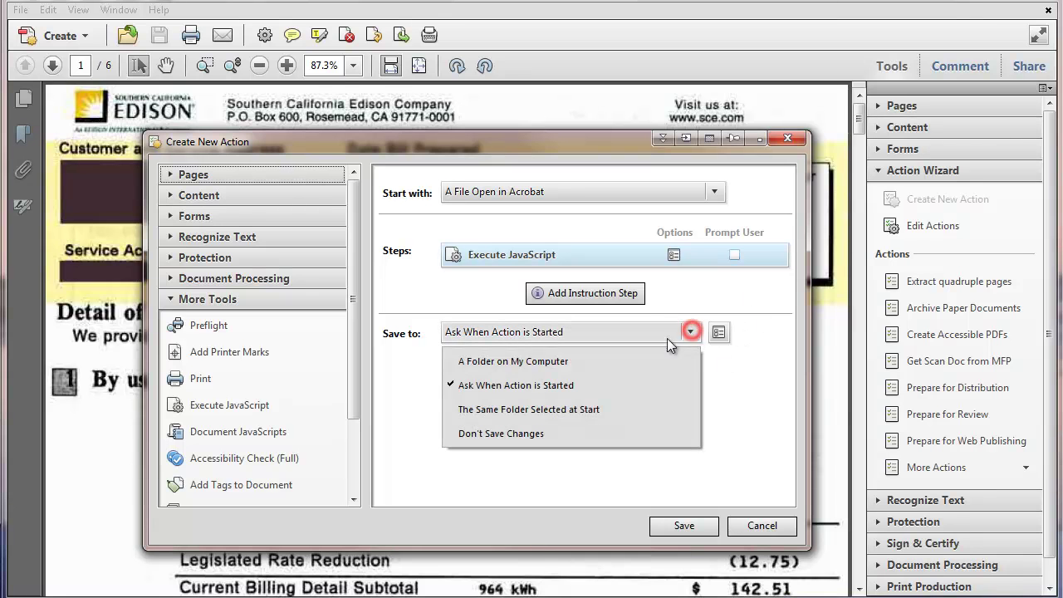
pyautogui.click(481, 409)
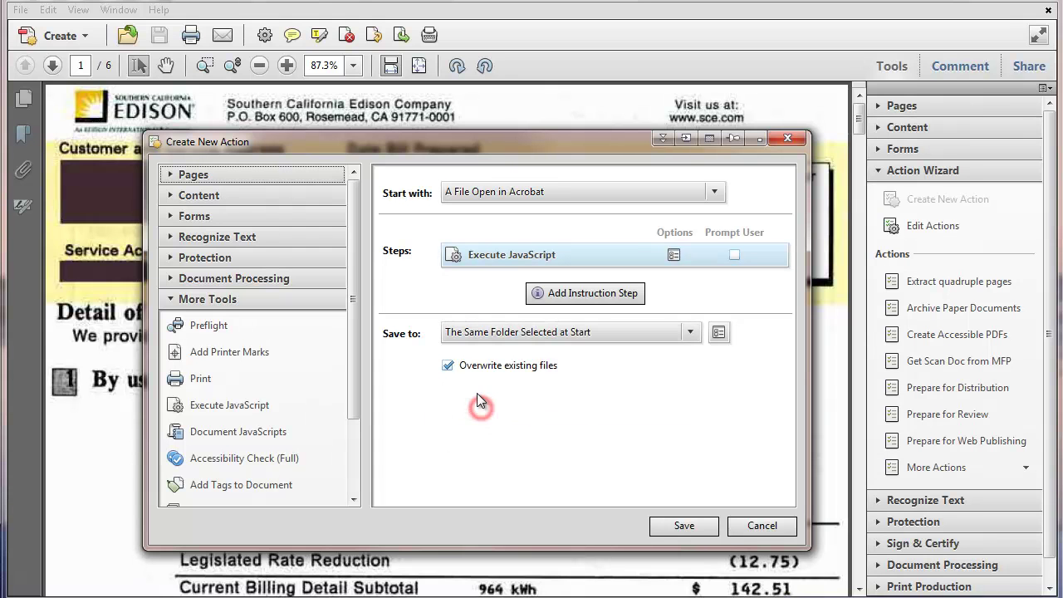
pyautogui.click(683, 527)
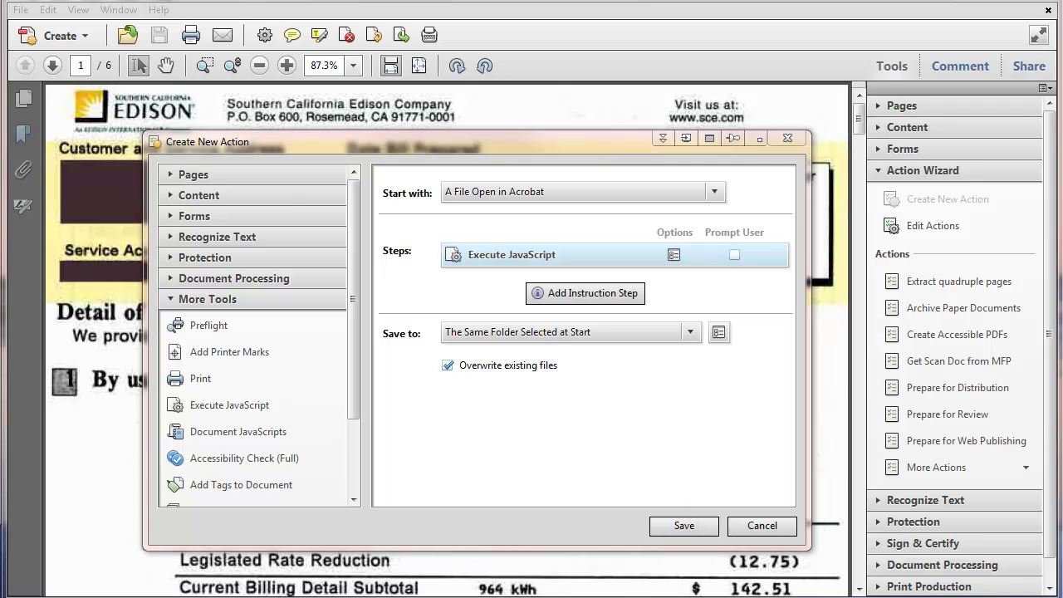
pyautogui.moveTo(385, 426); pyautogui.dragTo(301, 323)
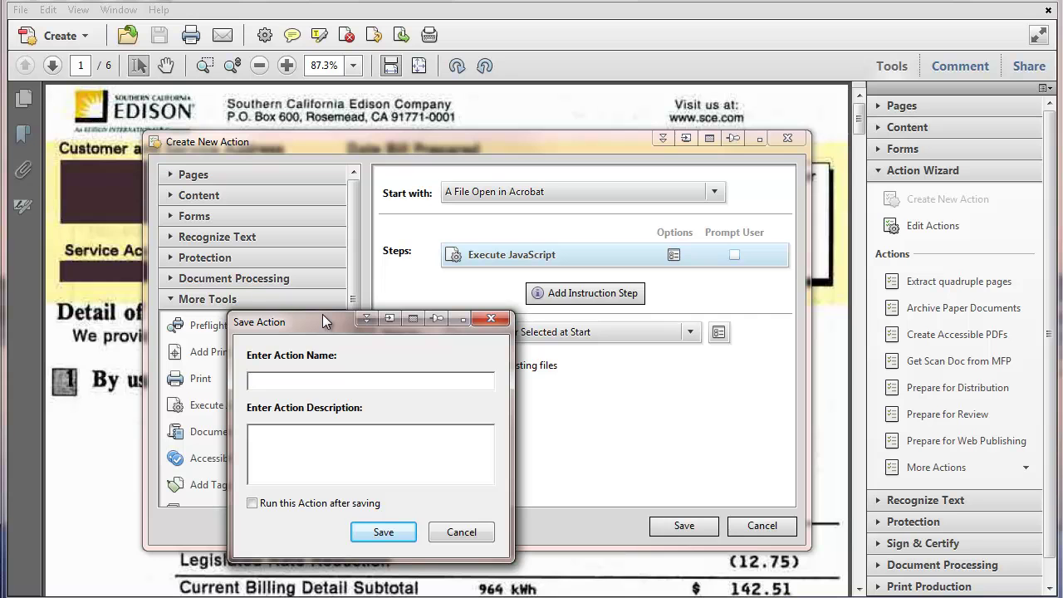
# Step: Name the action 'Extract Two Pages at a Time', paste its description, and save it
pyautogui.write('Extract Two Pages at a Time')
pyautogui.click(255, 443)
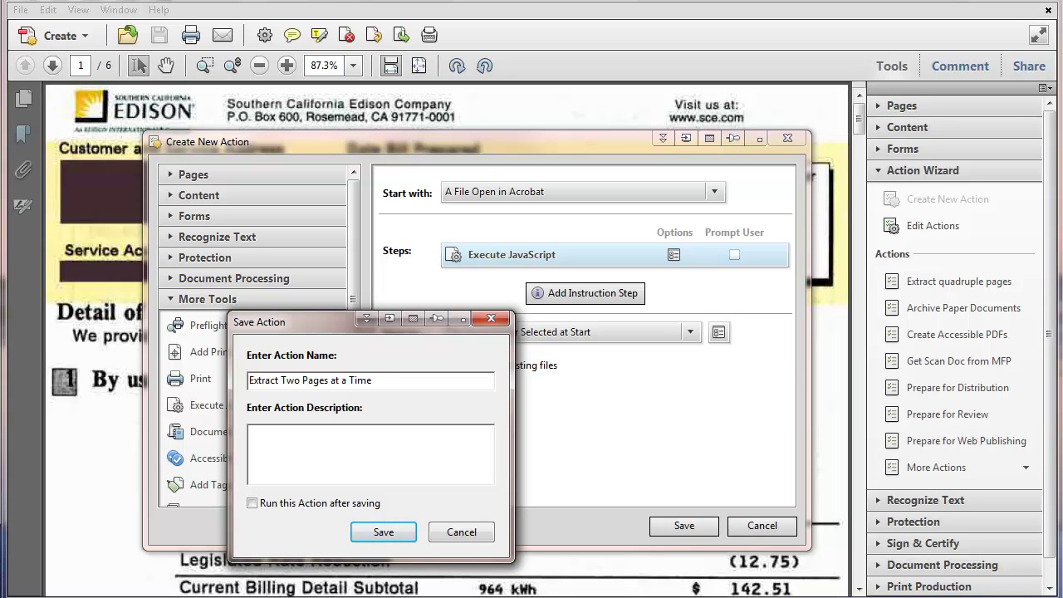
pyautogui.write('Extract double pages from pdf document and save each as same file name with "-nnn" appended as sequential numbers starting with "-001".  Original file remains.')
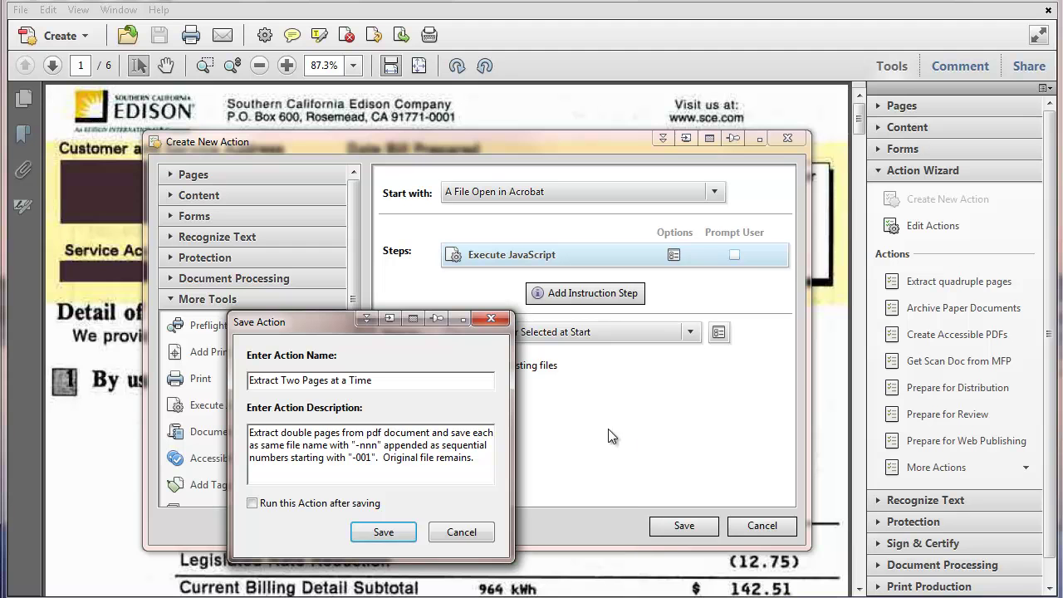
pyautogui.click(381, 532)
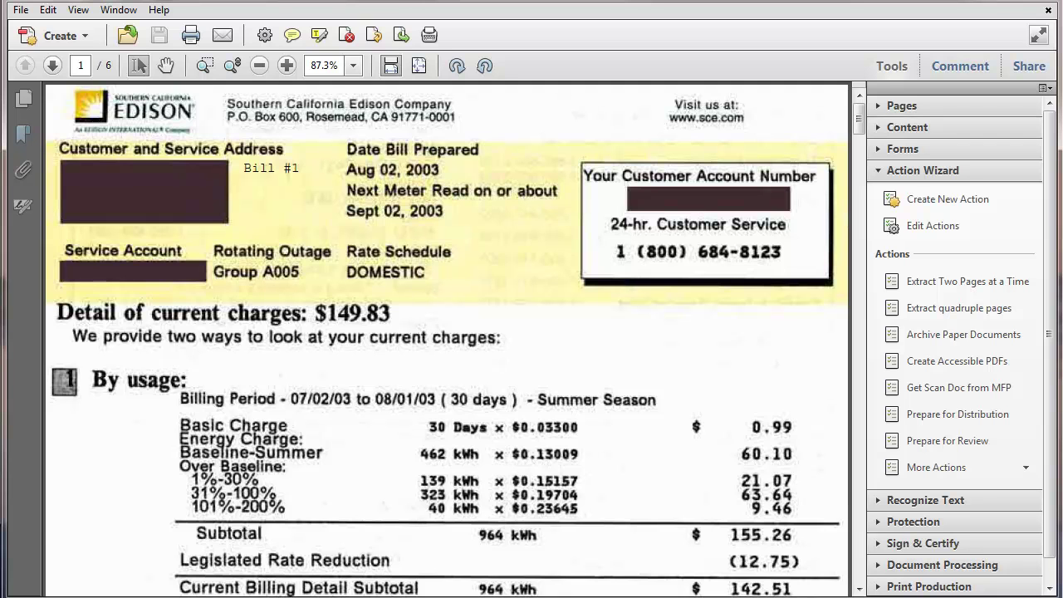
# Step: Check the Bills folder, then run Extract Two Pages at a Time on the bills PDF to completion
pyautogui.click(366, 0)
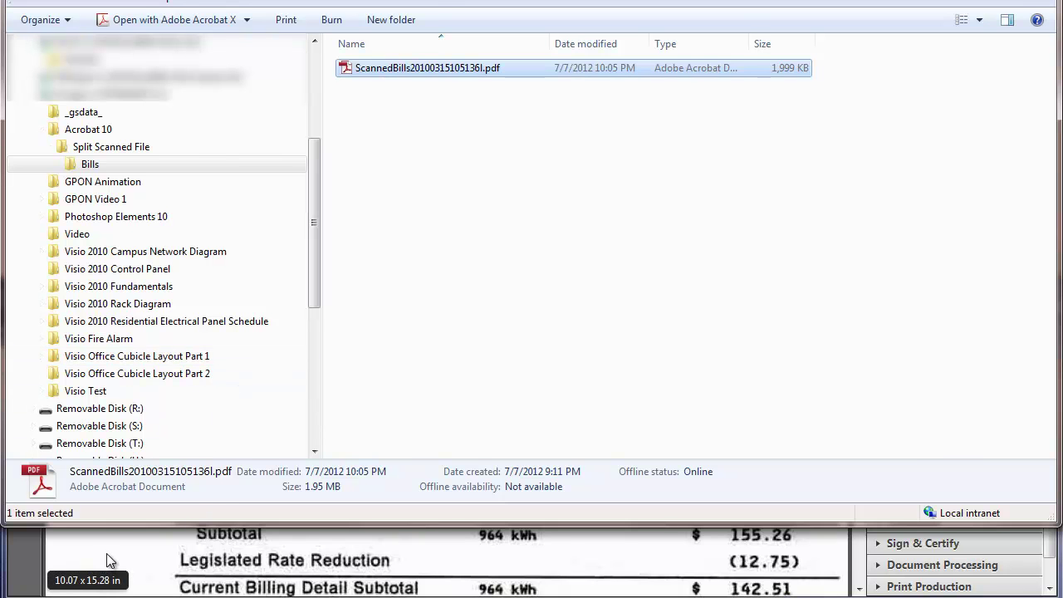
pyautogui.click(139, 547)
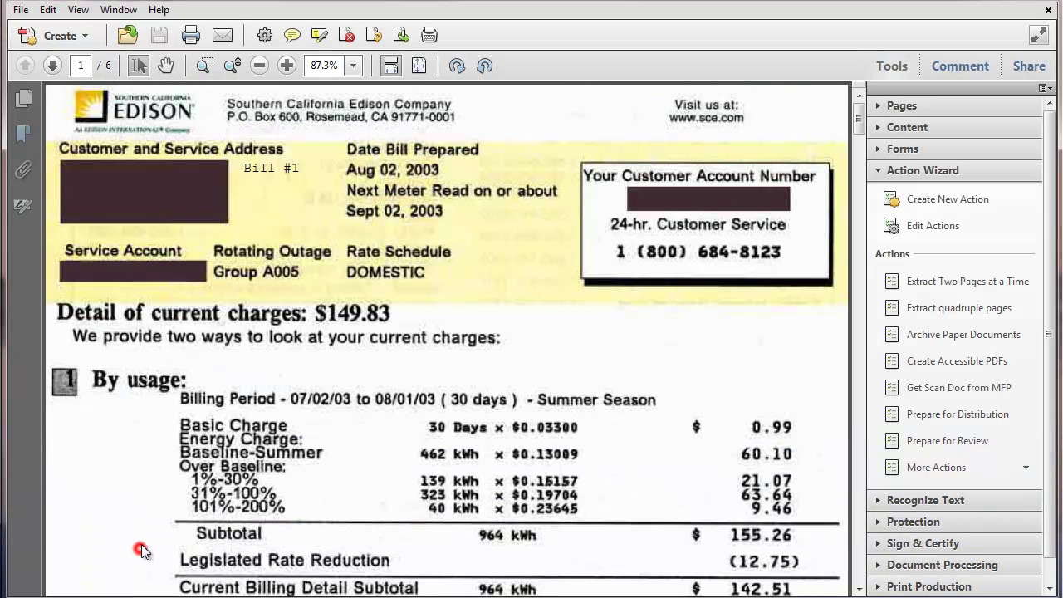
pyautogui.click(906, 281)
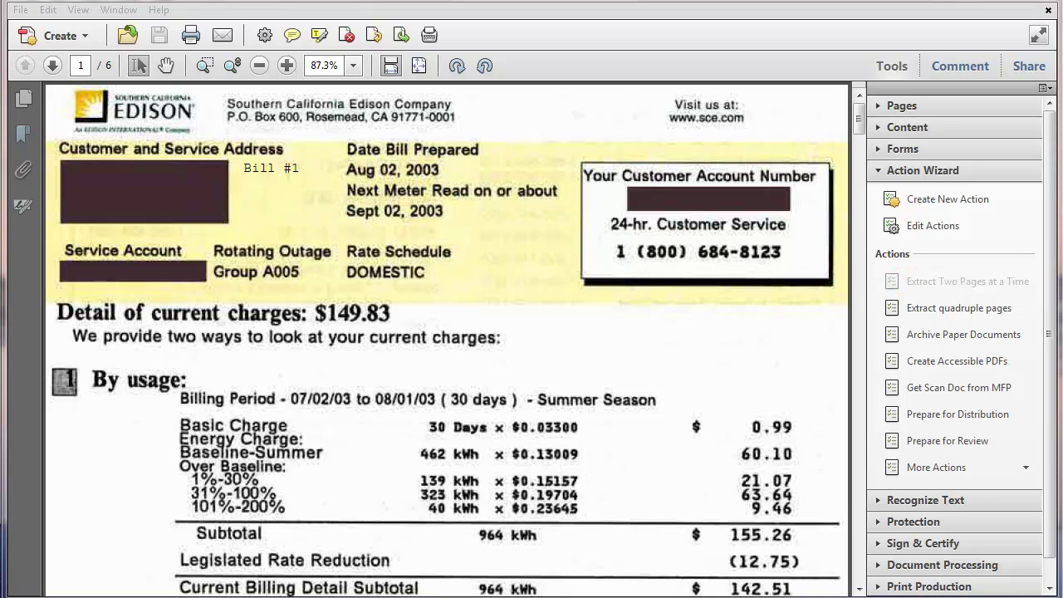
pyautogui.moveTo(471, 290); pyautogui.dragTo(322, 180)
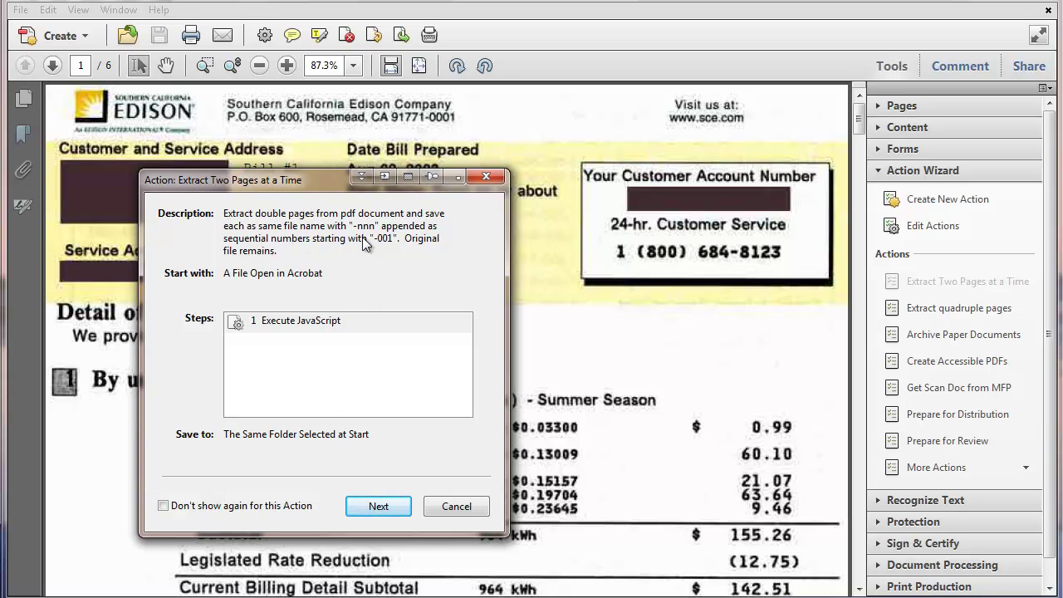
pyautogui.click(375, 507)
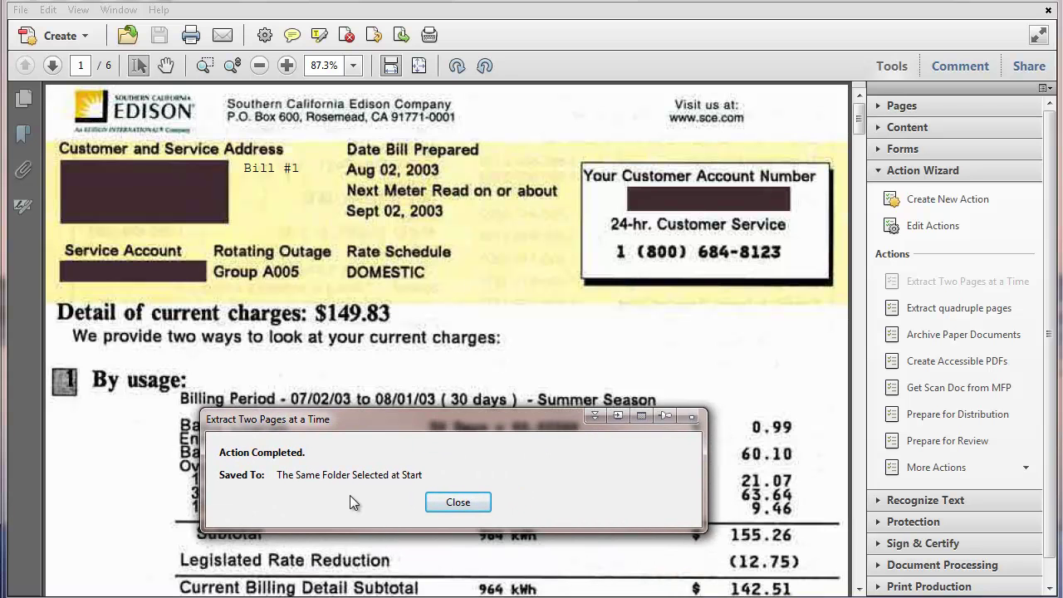
pyautogui.click(456, 502)
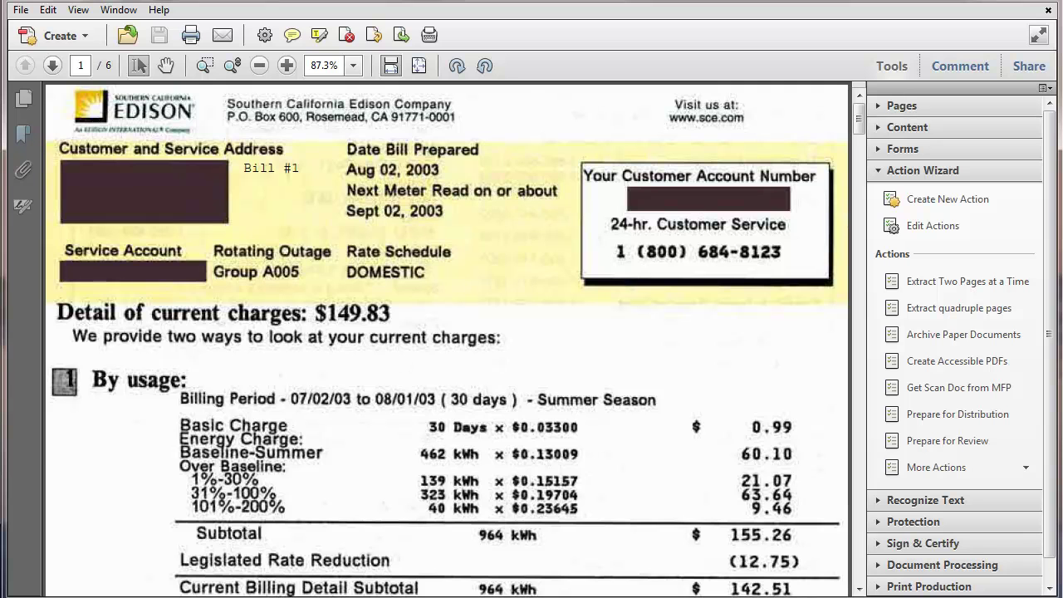
pyautogui.hotkey('alt', 'Tab')
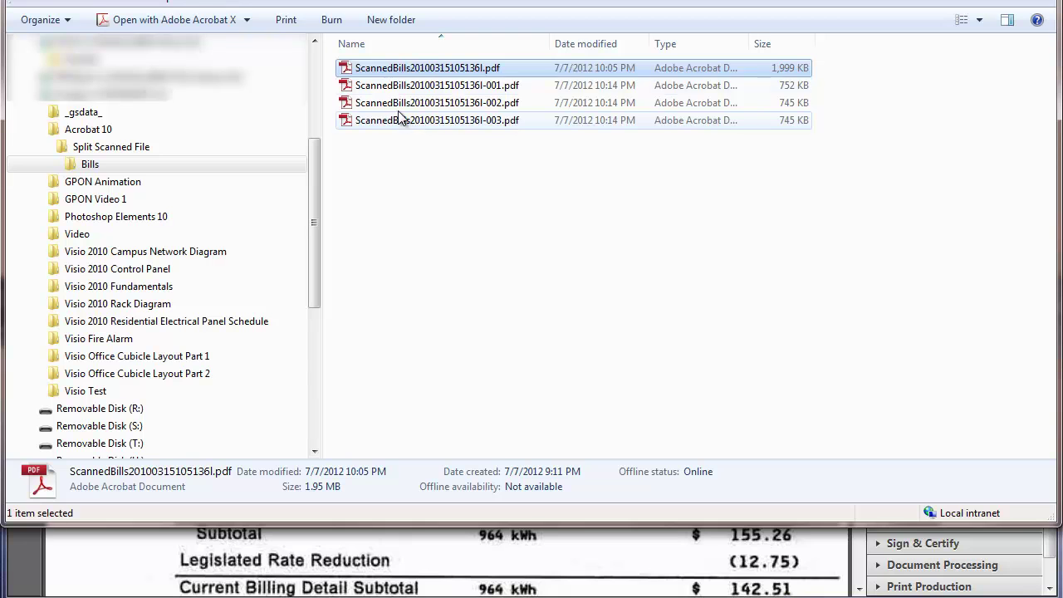
pyautogui.moveTo(449, 89)
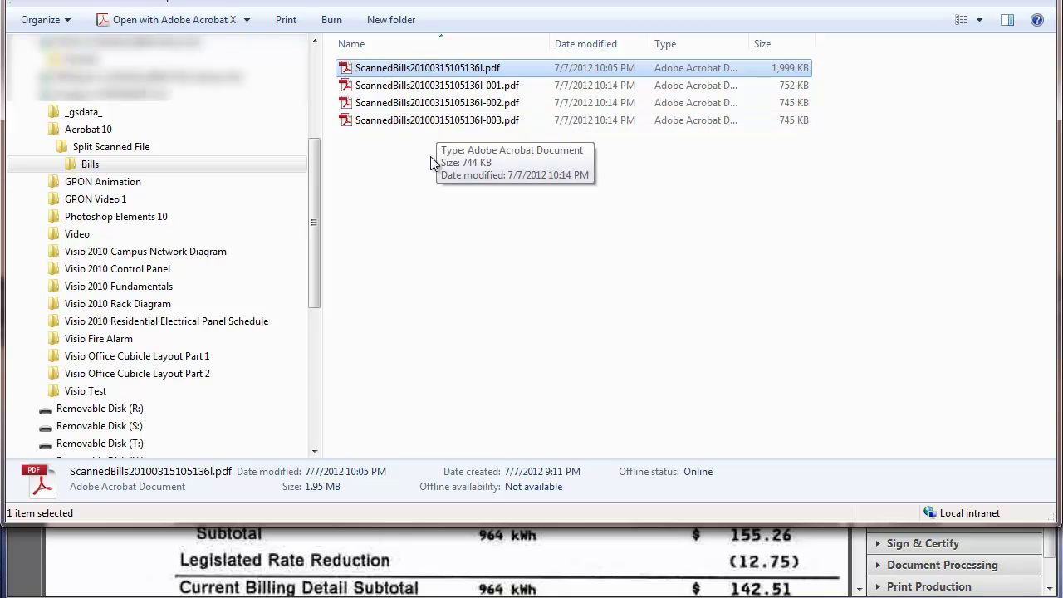
pyautogui.doubleClick(355, 103)
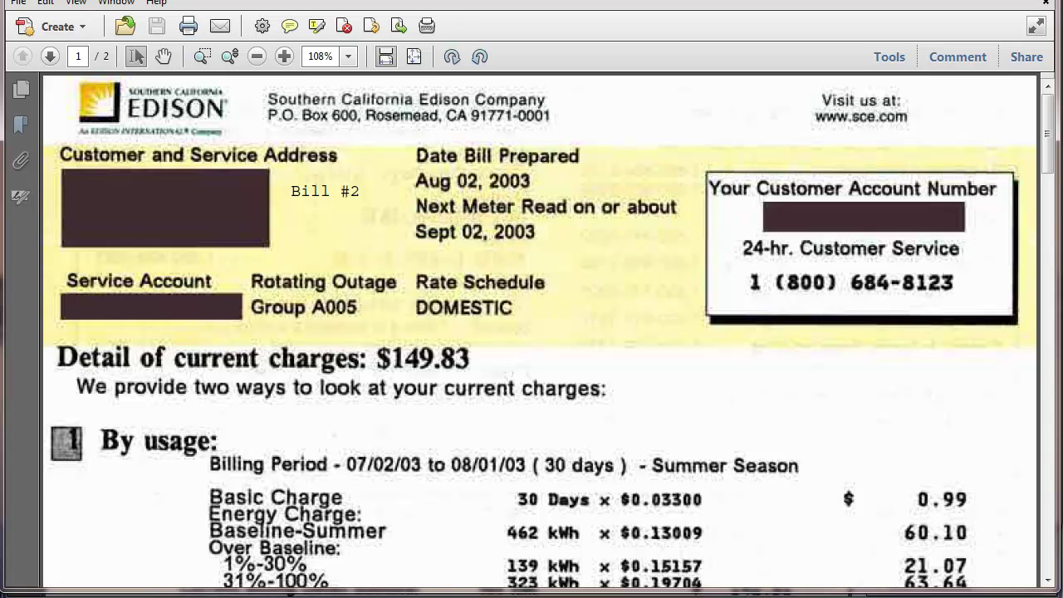
# Step: Page through the -002 file to confirm Bill #2's $149.83 charges page and its back page
pyautogui.click(1048, 406)
pyautogui.click(1050, 423)
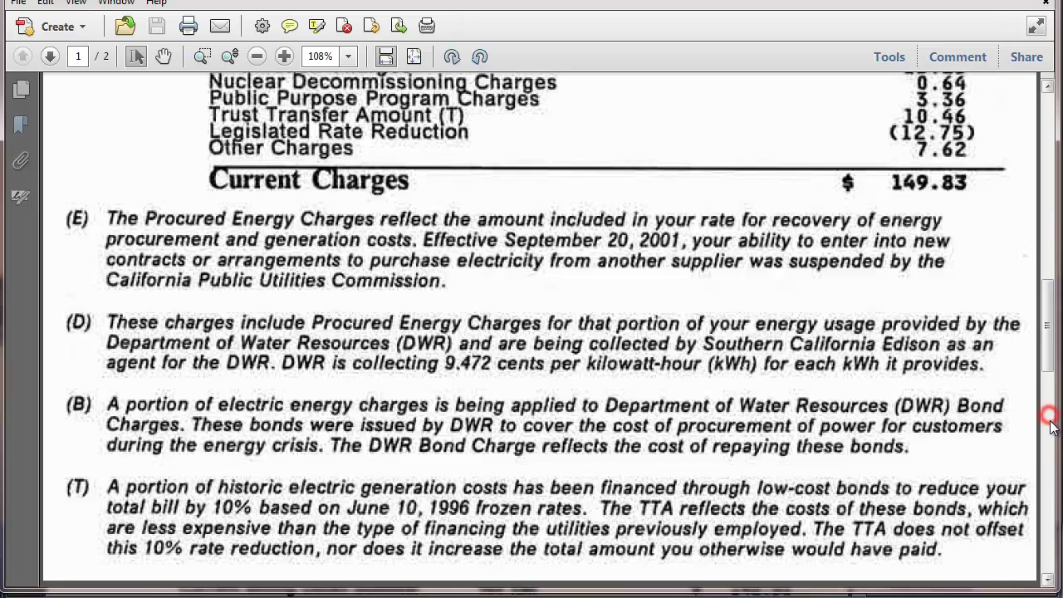
pyautogui.moveTo(1051, 417); pyautogui.dragTo(1030, 240)
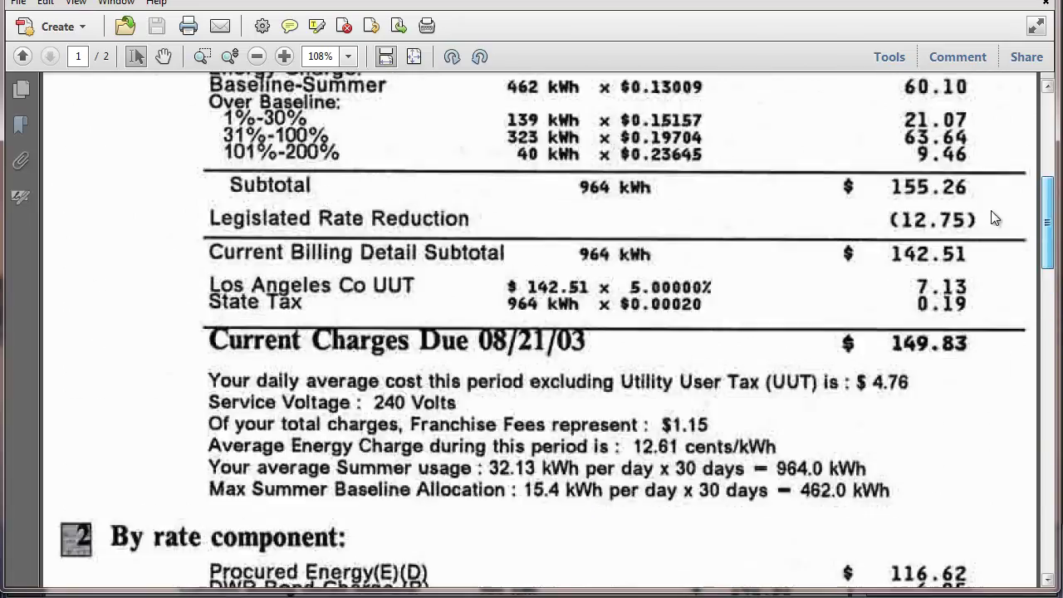